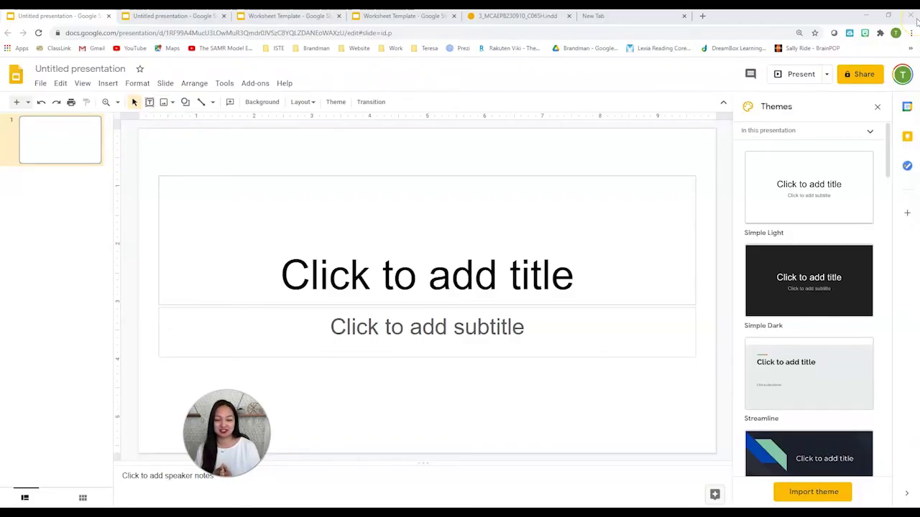
Close the theme choices and delete the title and subtitle placeholders so the first slide is blank
left_click(878, 107)
left_click(735, 177)
key("Delete")
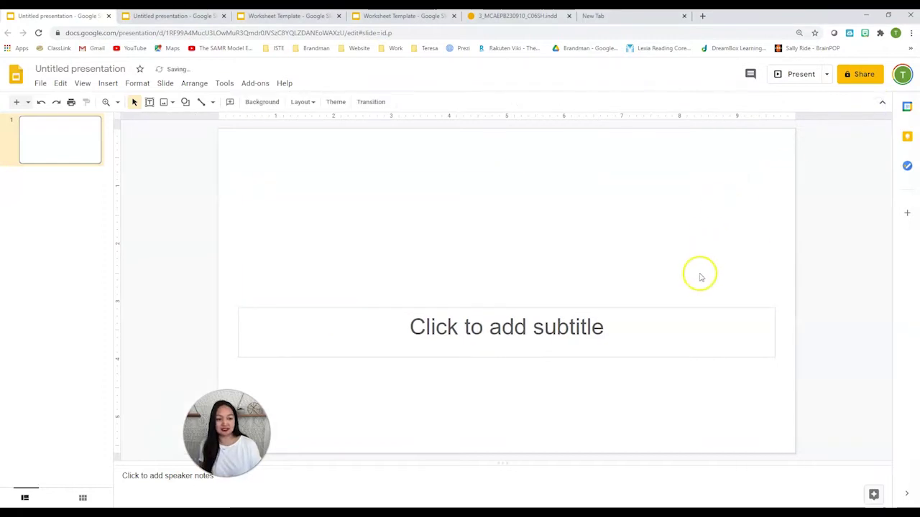
left_click(701, 305)
key("Delete")
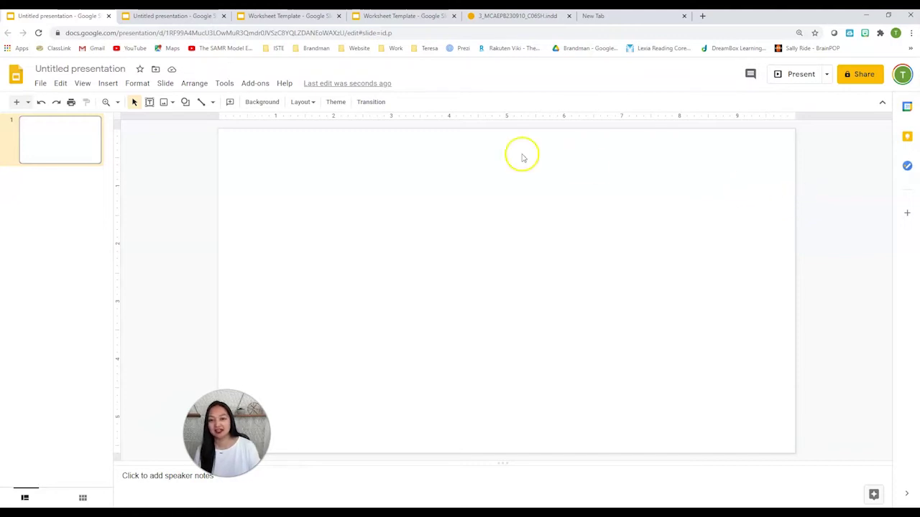
Search the Google Workspace Marketplace for "pear deck", view the Pear Deck for Google Slides listing, and close the marketplace
left_click(256, 84)
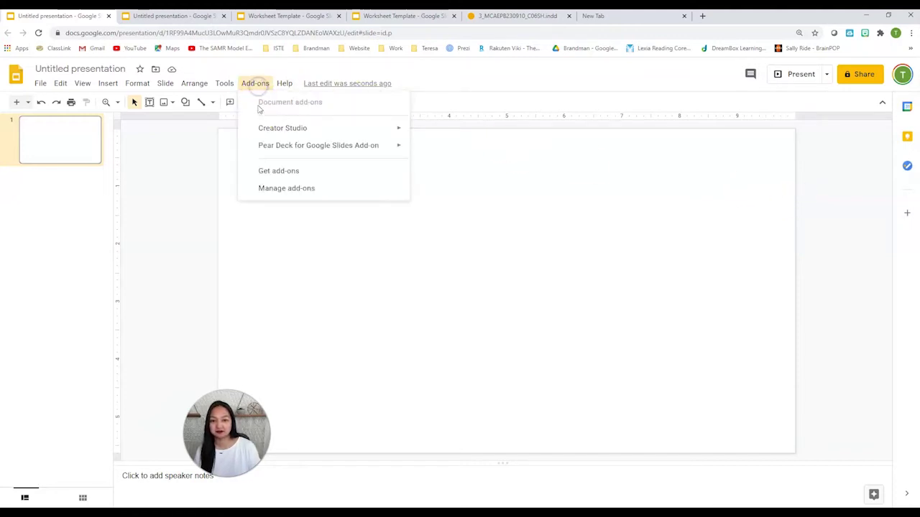
left_click(271, 173)
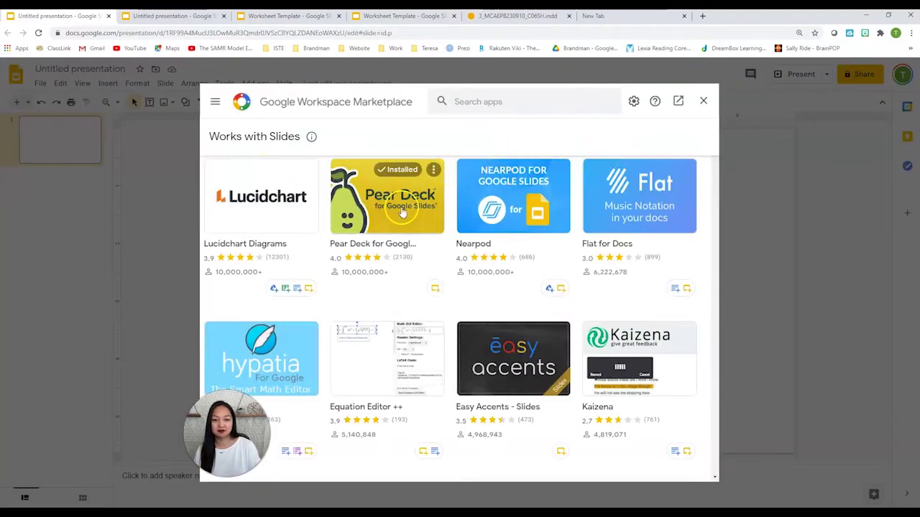
left_click(465, 102)
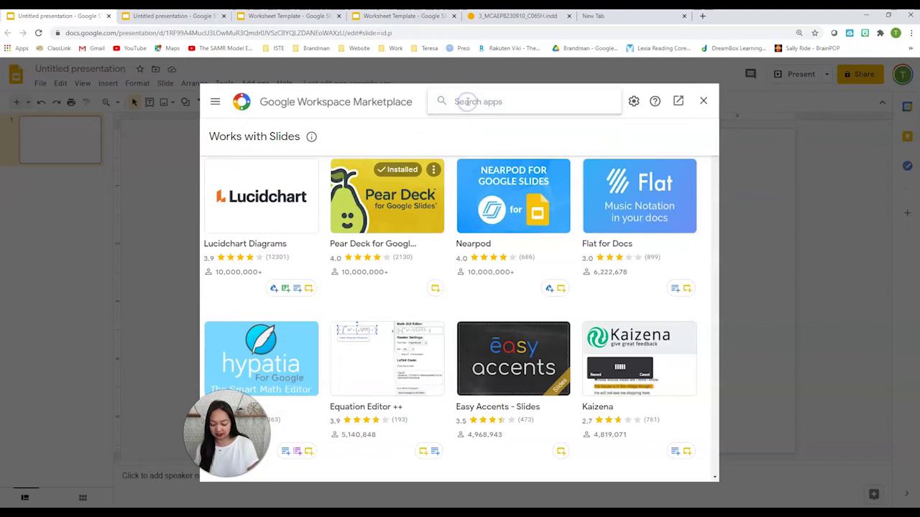
type("pear deck")
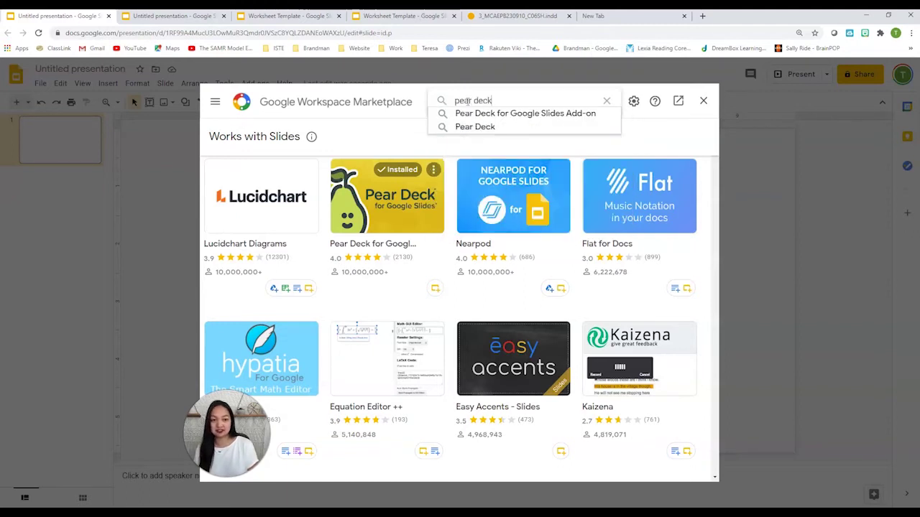
key("Return")
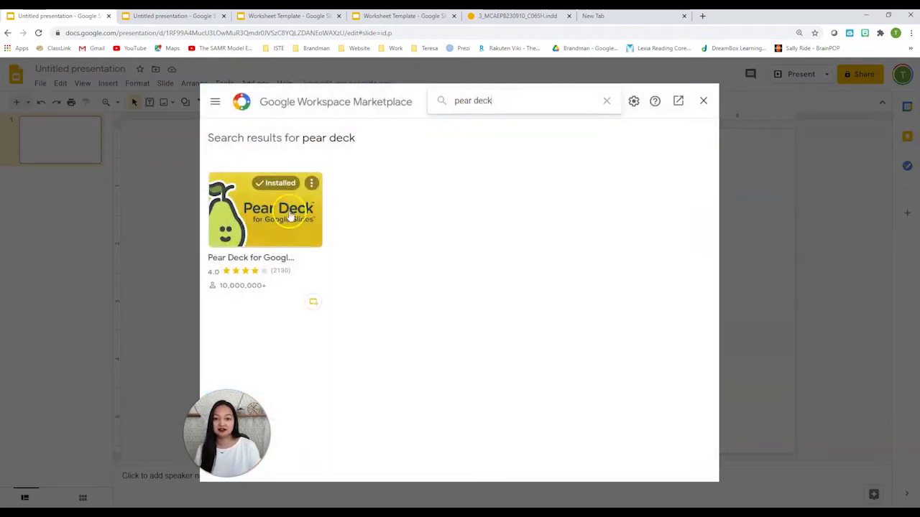
left_click(289, 217)
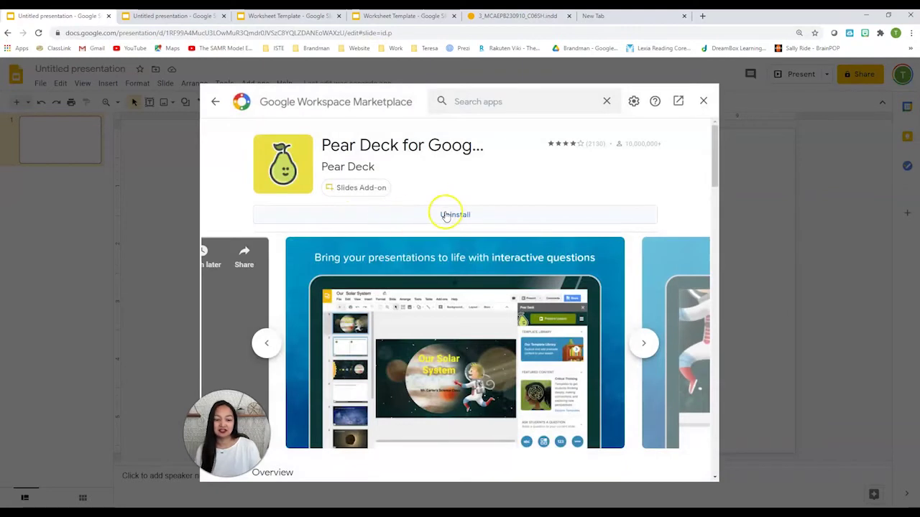
left_click(703, 105)
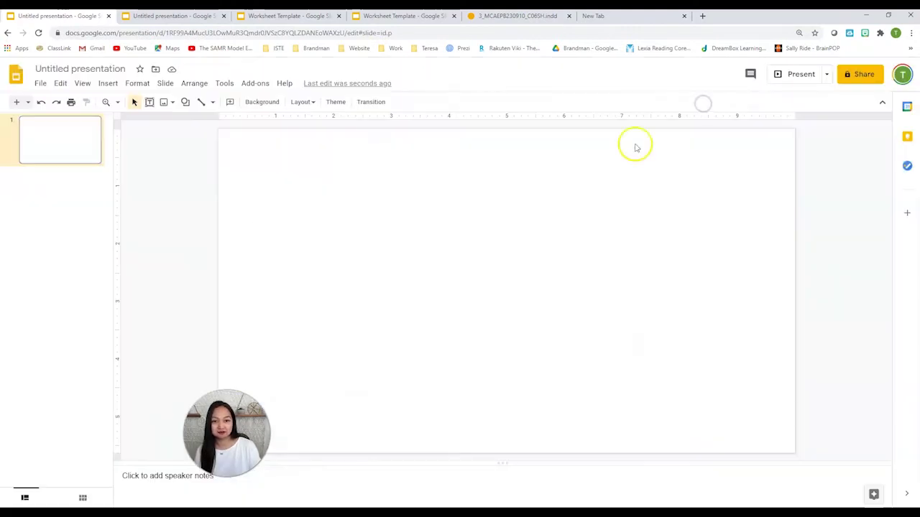
Open the Pear Deck add-on alongside the presentation
left_click(257, 86)
mouse_move(271, 150)
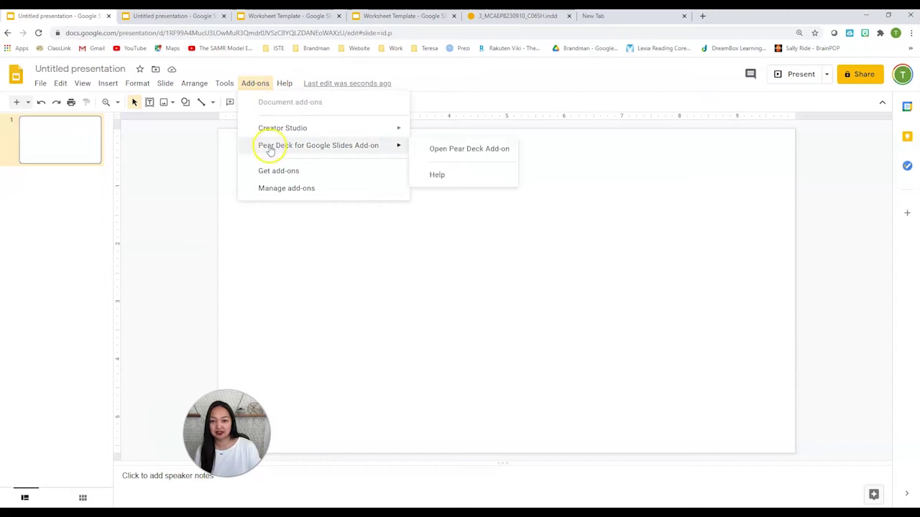
left_click(436, 153)
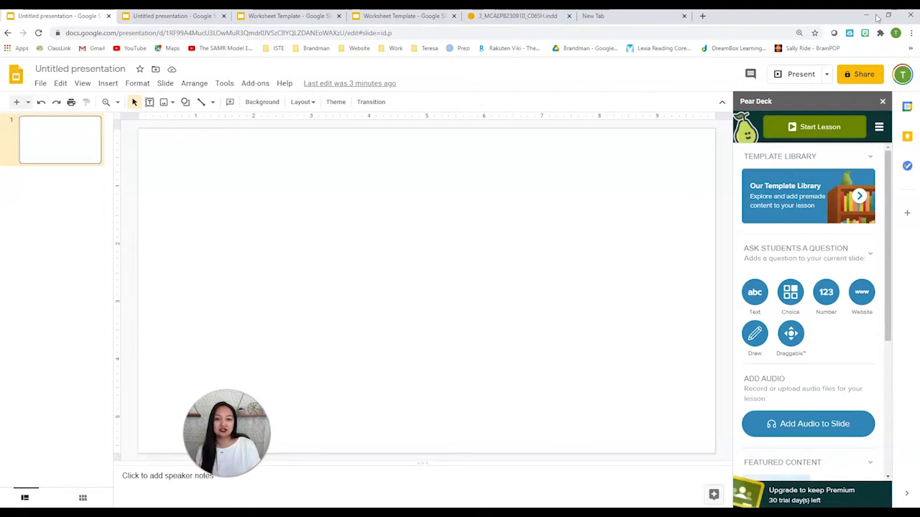
Take a screen snip of the Spiral Review section, problems 3 to 6, in the math workbook PDF
left_click(507, 16)
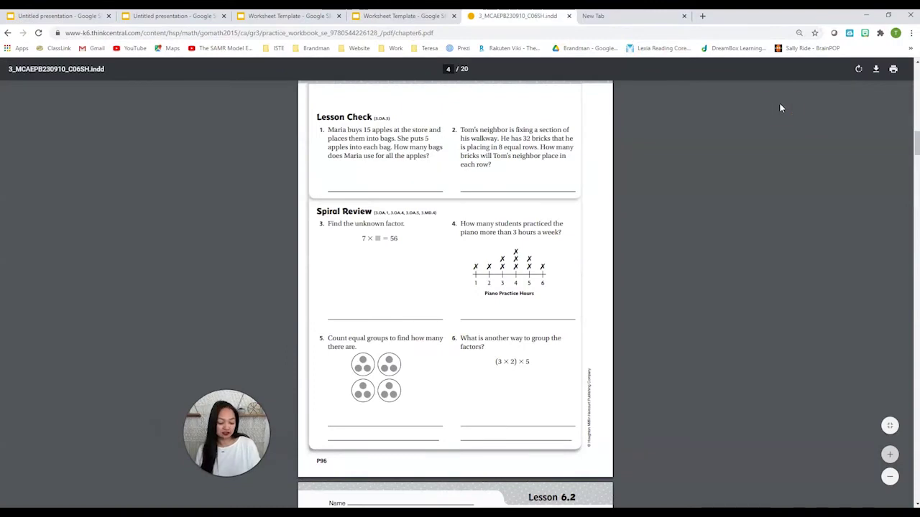
left_click(782, 107)
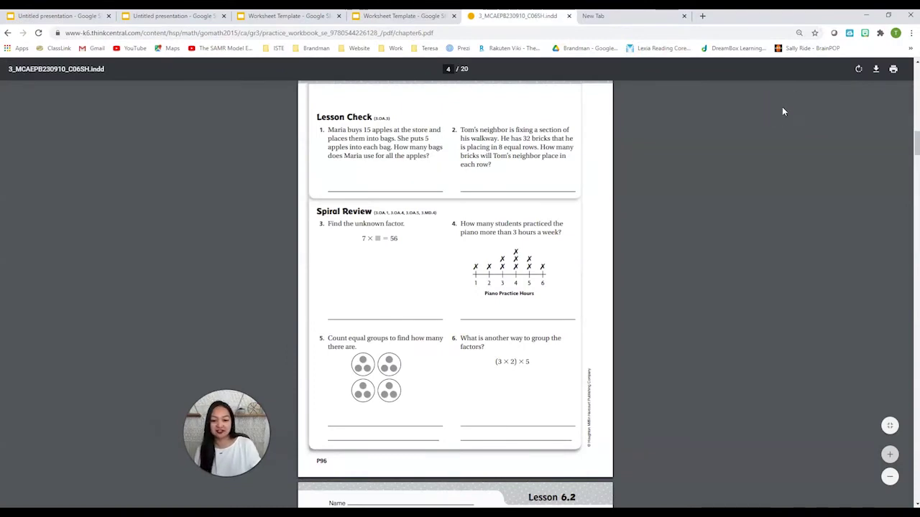
key("super+shift+s")
left_click_drag(307, 204, 589, 454)
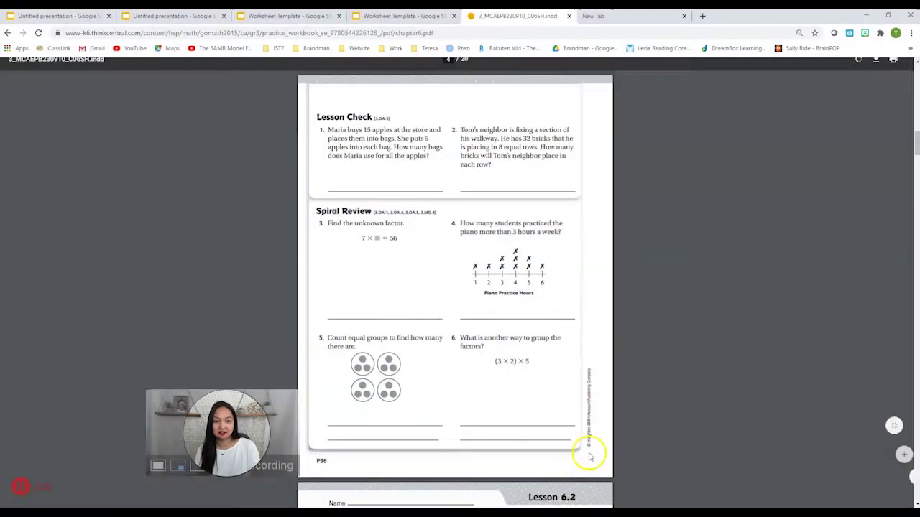
Try out the Spiral Review snip centred on the blank slide of the presentation, and remove it
left_click(58, 16)
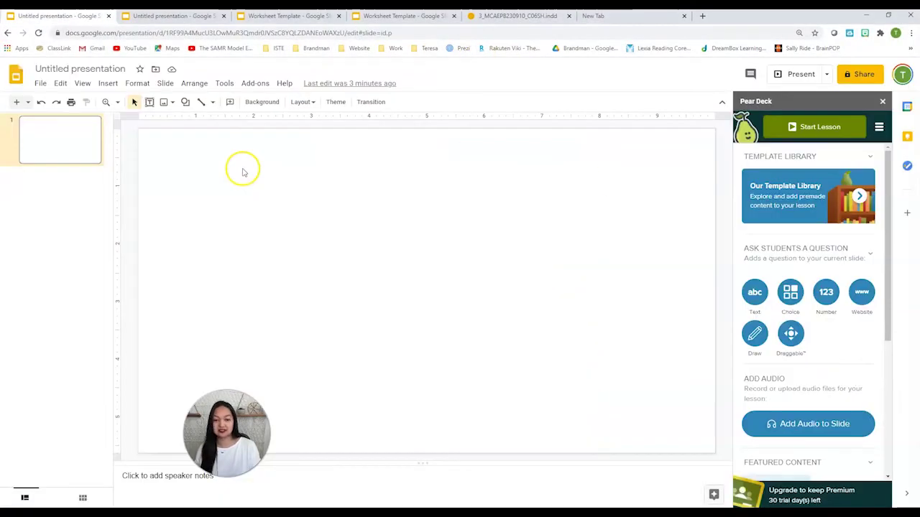
key("ctrl+v")
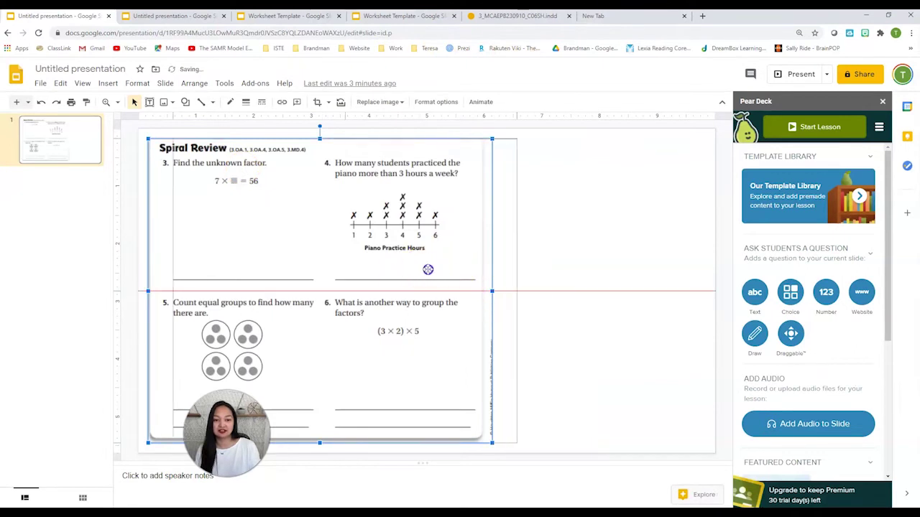
left_click_drag(428, 270, 493, 276)
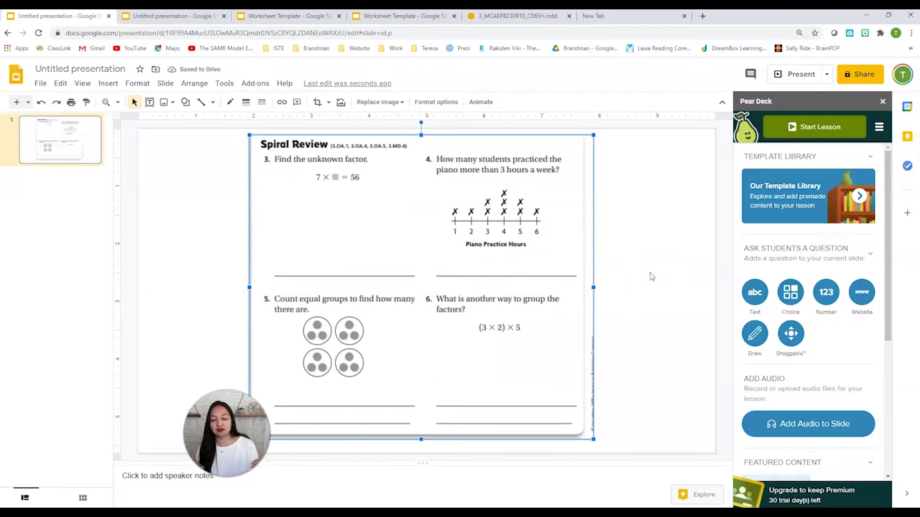
left_click(524, 296)
key("Delete")
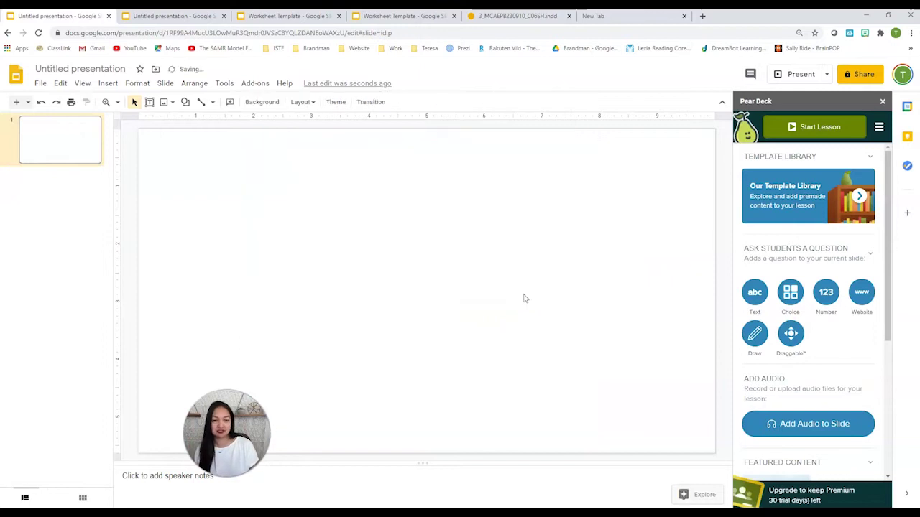
Change the presentation's page setup to a custom size of 8.5 x 11 inches
left_click(40, 83)
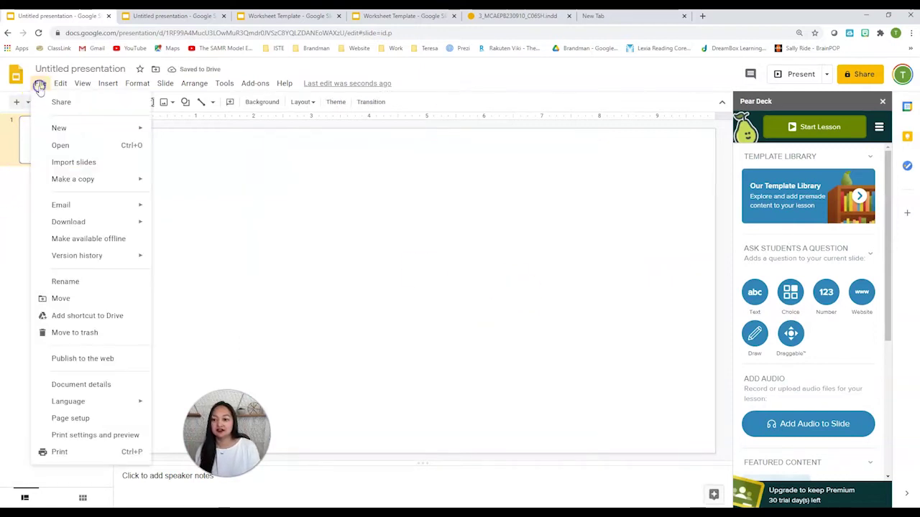
left_click(68, 418)
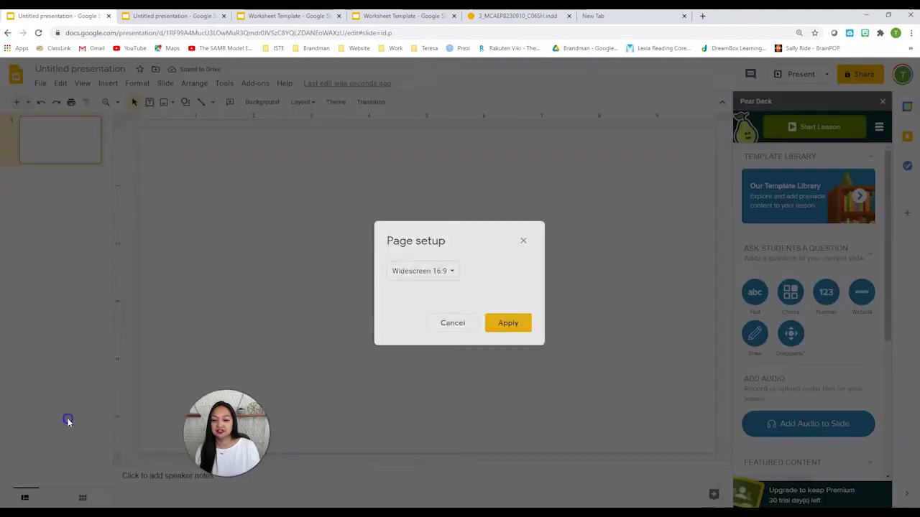
left_click(422, 273)
left_click(421, 306)
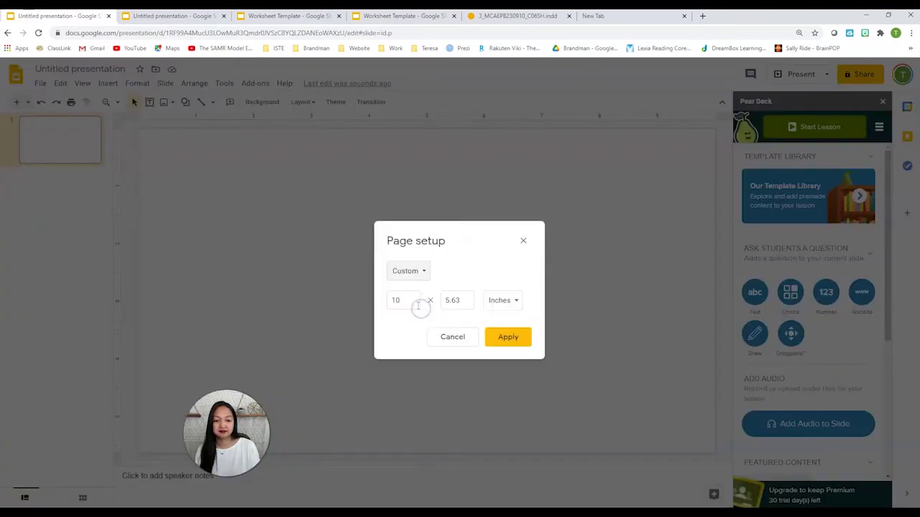
left_click_drag(418, 306, 381, 302)
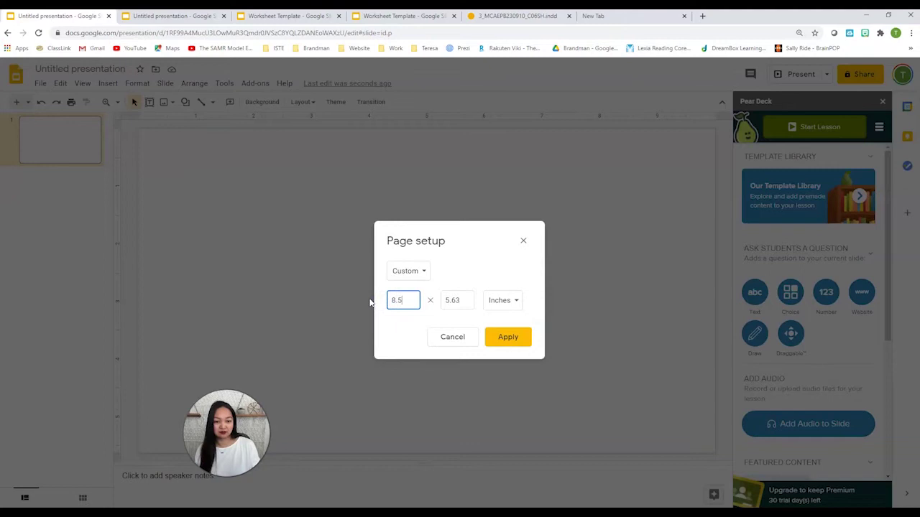
left_click(449, 302)
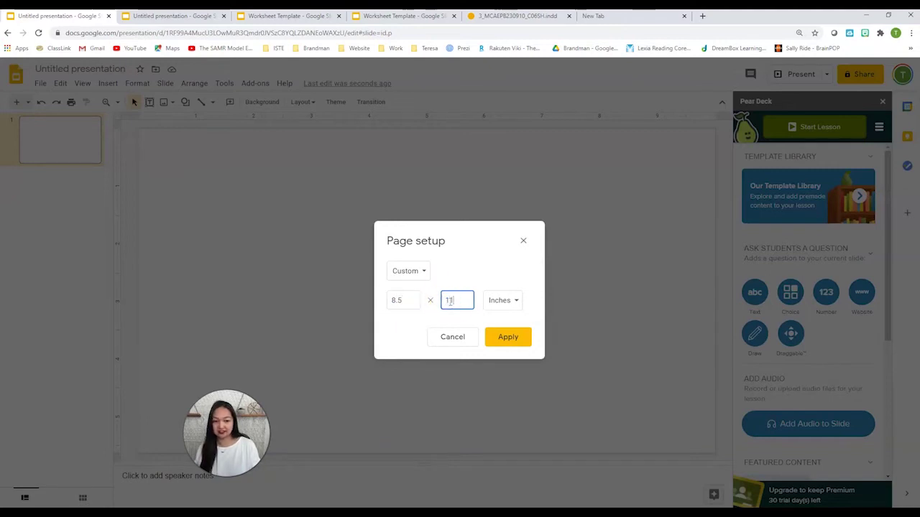
left_click(497, 337)
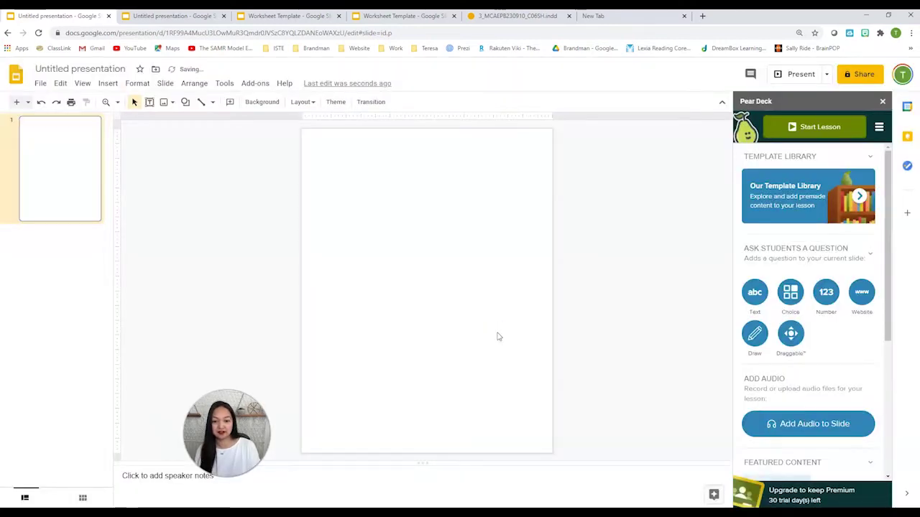
Take a screen snip of the whole workbook page P96, with Lesson Check and Spiral Review, in the PDF
key("ctrl+5")
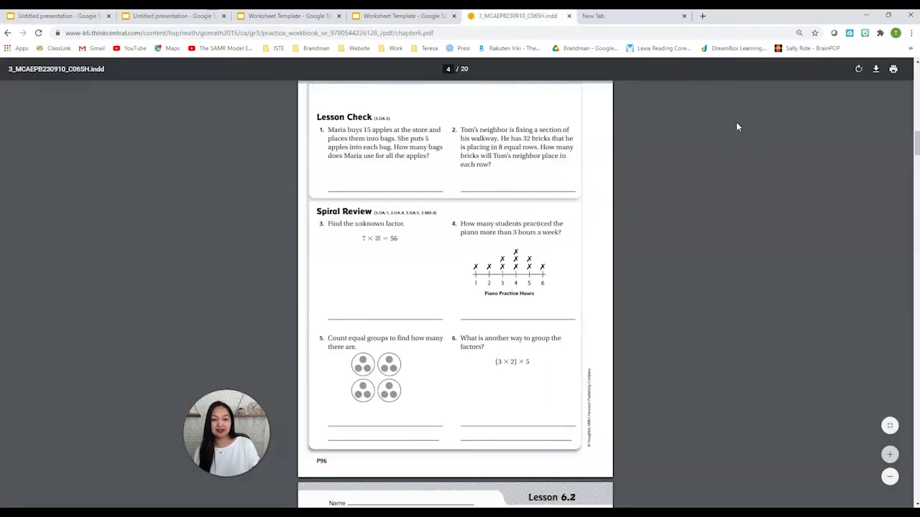
key("super+shift+s")
left_click_drag(302, 82, 606, 470)
Paste the workbook page snip onto the blank portrait slide and enlarge it to nearly fill the page
key("ctrl+1")
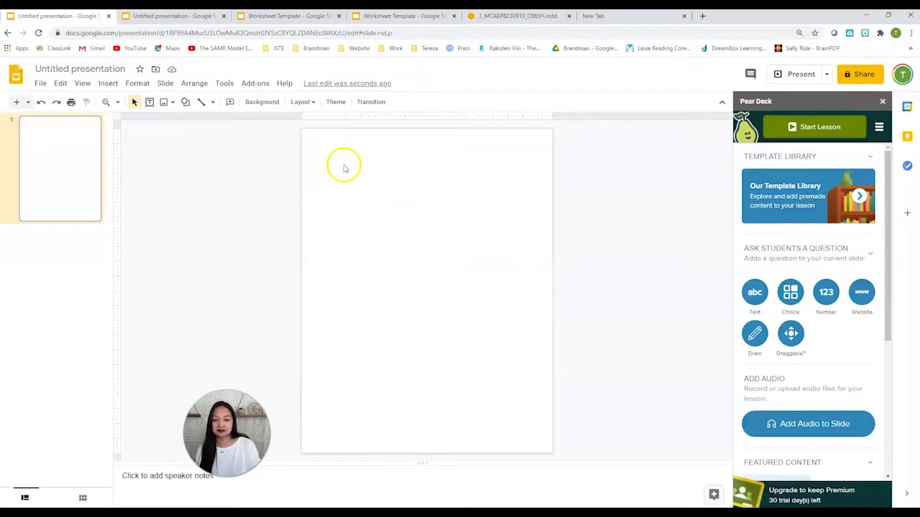
key("ctrl+v")
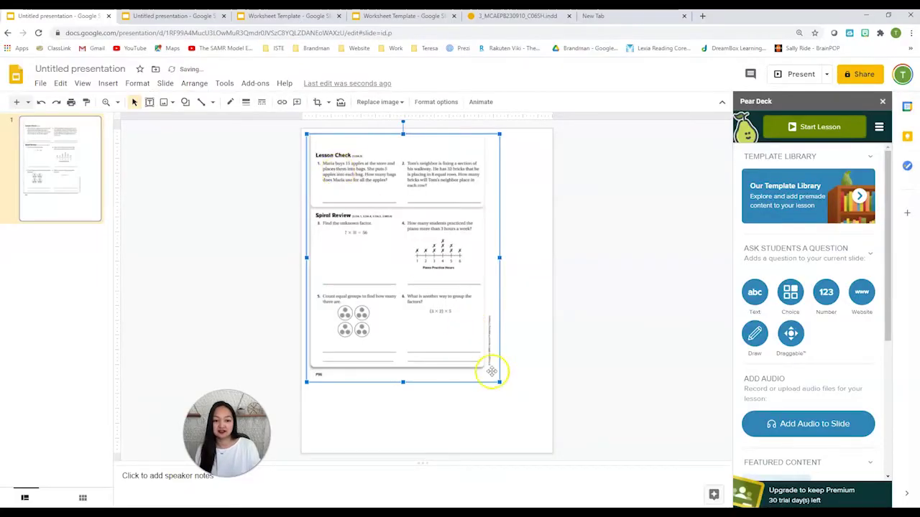
left_click_drag(498, 382, 541, 447)
left_click(611, 387)
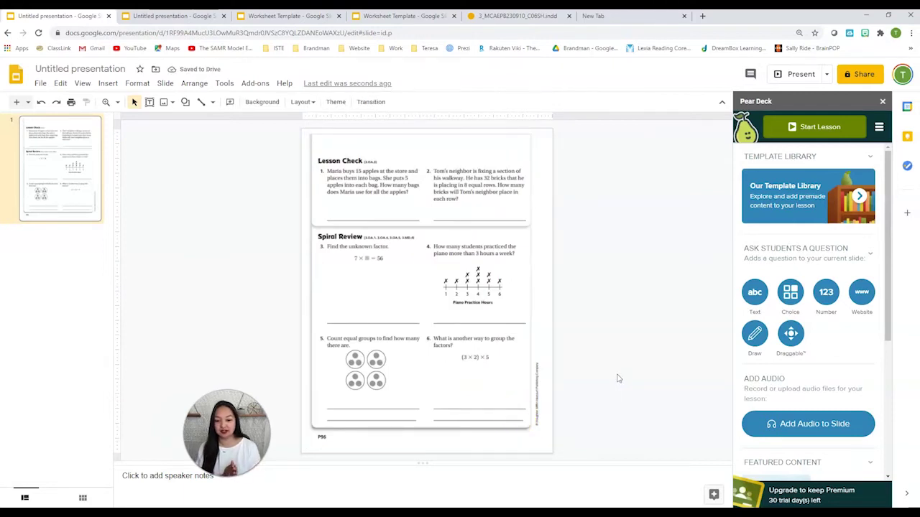
left_click(226, 220)
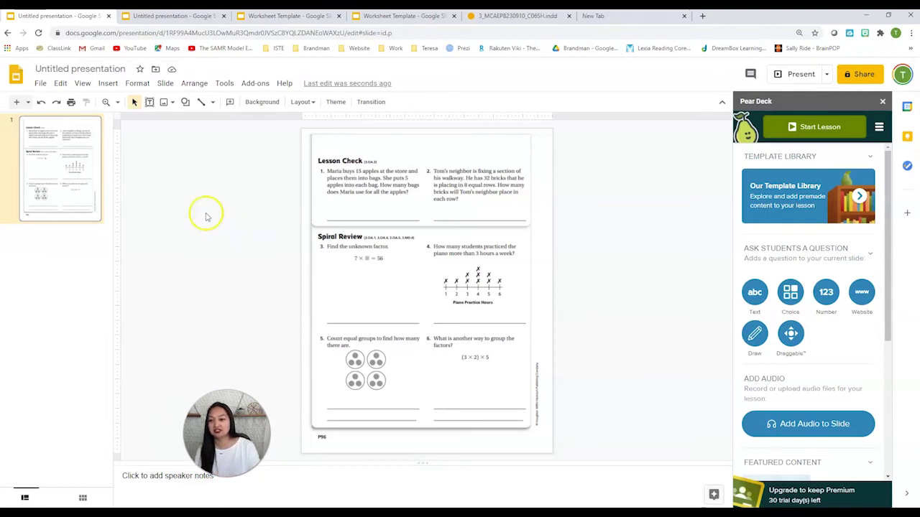
Add a second slide and fill it with the "Addition and Subtraction Expressions" worksheet photo from the Keep notes
left_click(15, 104)
left_click(15, 104)
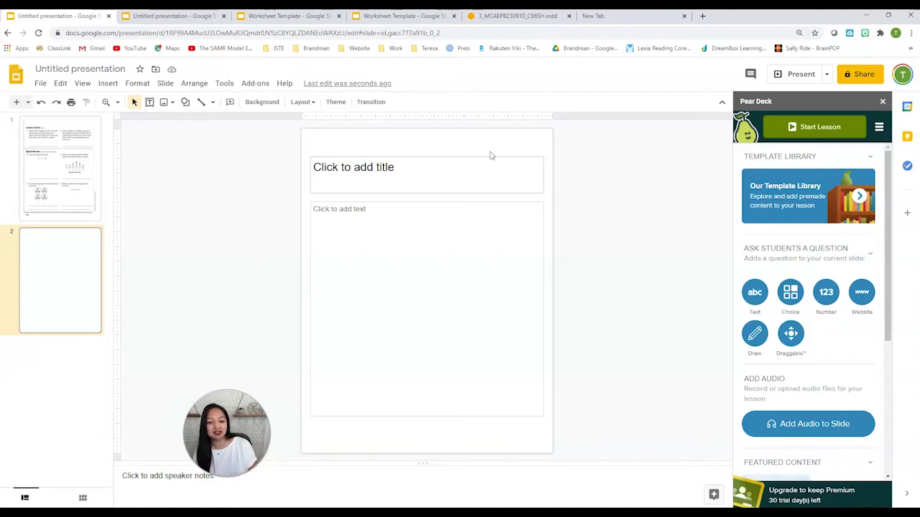
left_click(907, 138)
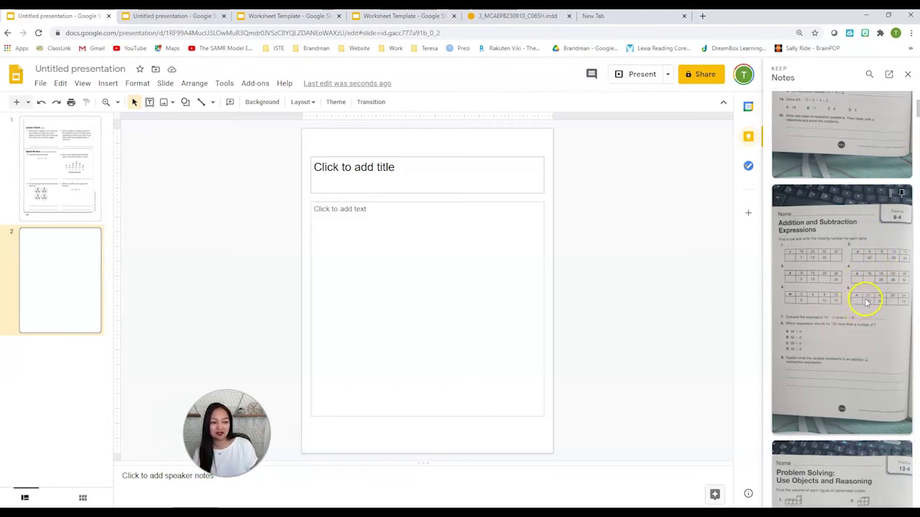
left_click_drag(866, 301, 385, 247)
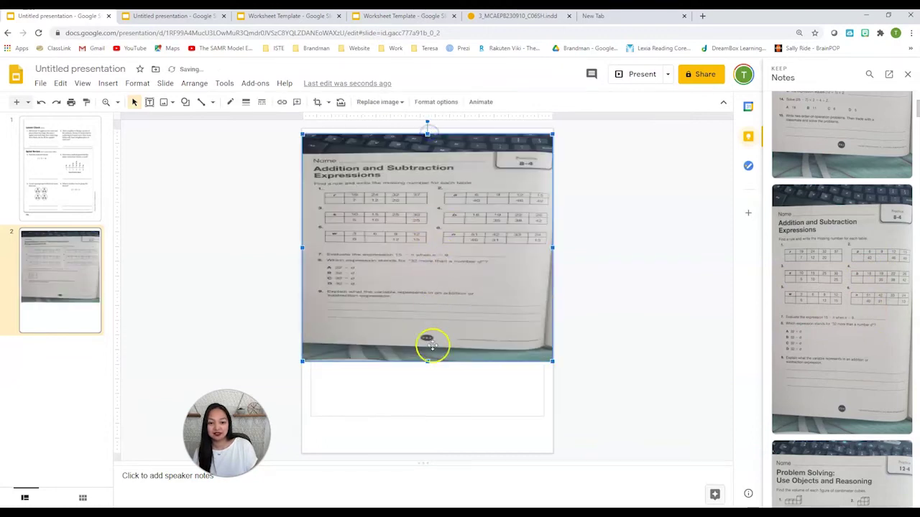
left_click_drag(427, 363, 427, 460)
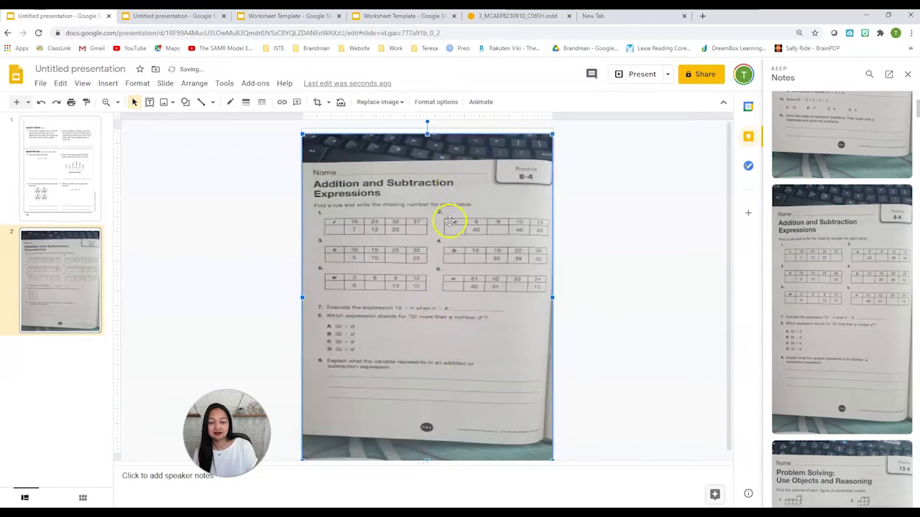
Crop the background off the worksheet photo's upper and lower edges and stretch the photo down to fill the slide
double_click(447, 233)
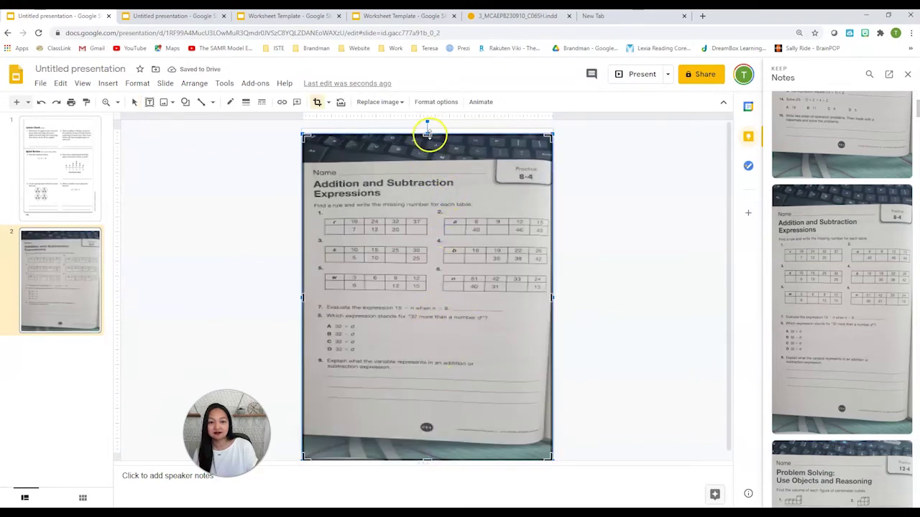
left_click_drag(427, 135, 429, 165)
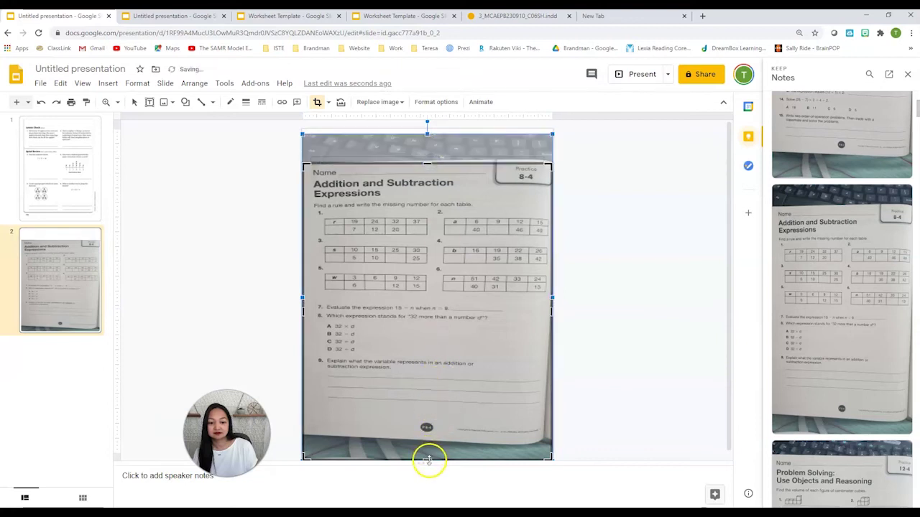
left_click_drag(428, 461, 429, 434)
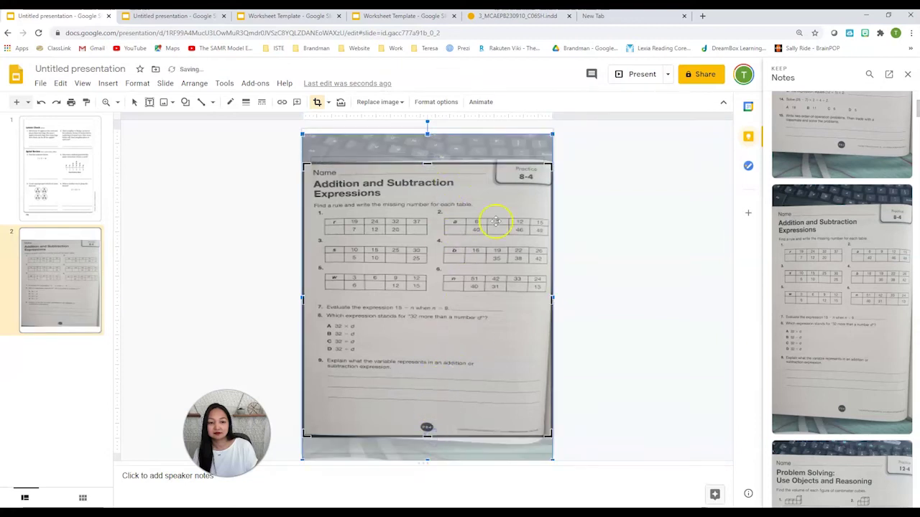
left_click(599, 230)
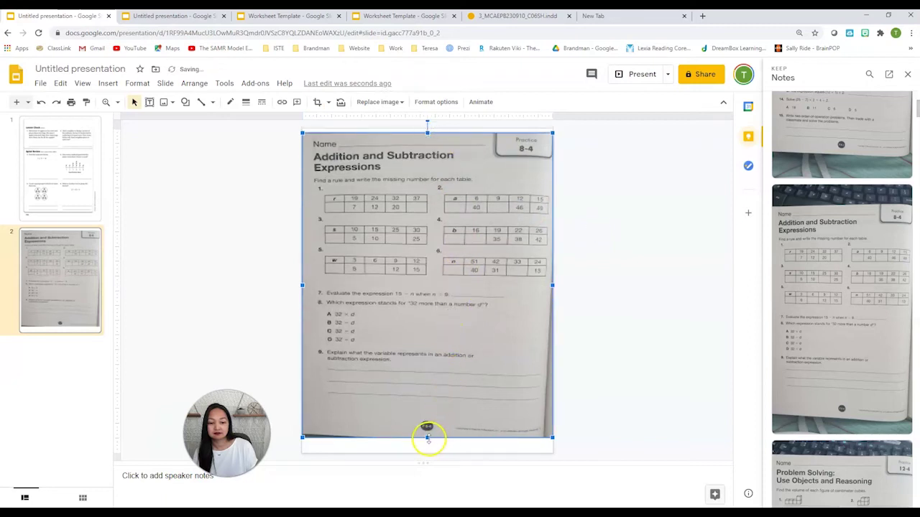
left_click_drag(427, 437, 426, 452)
left_click(588, 415)
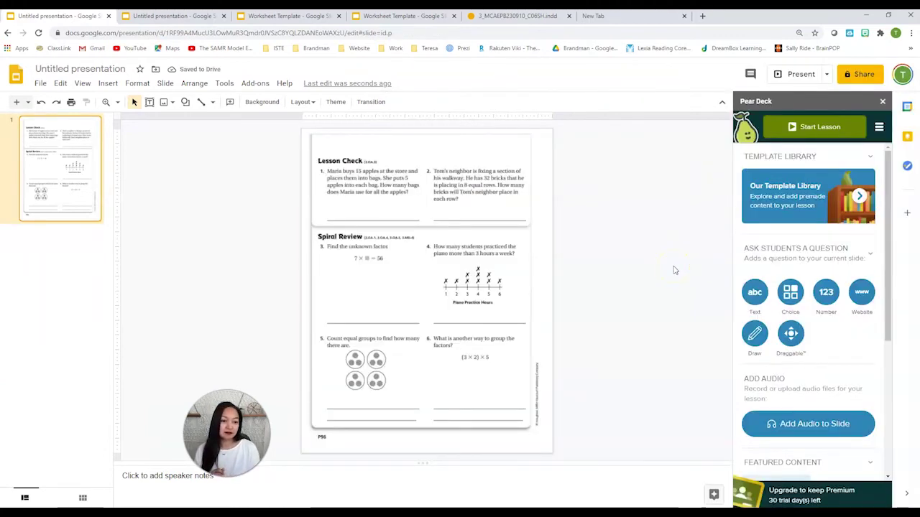
Make the workbook page slide a Pear Deck Draw question and start the lesson as a Student-Paced Activity
left_click(755, 342)
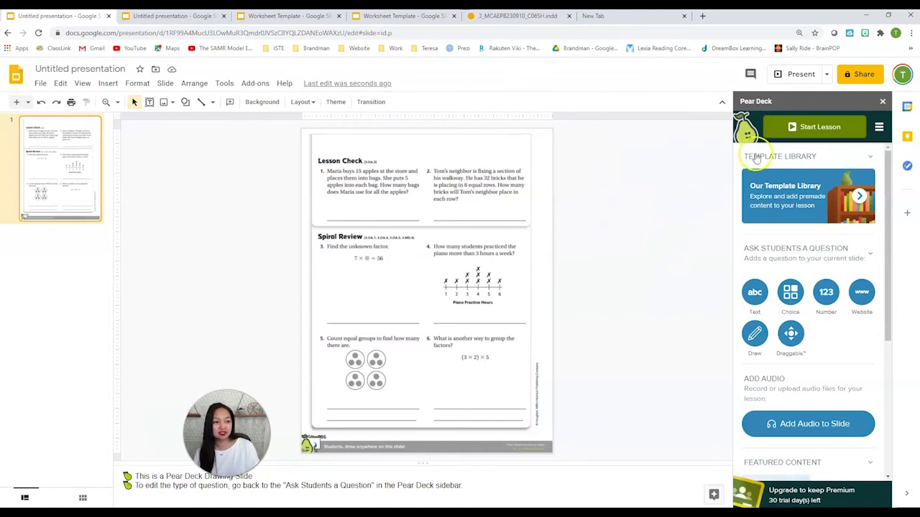
left_click(796, 128)
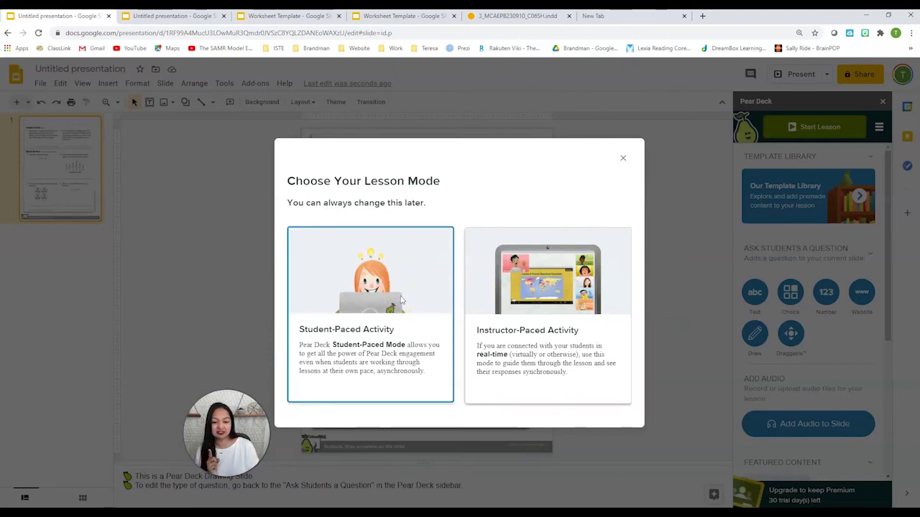
left_click(401, 296)
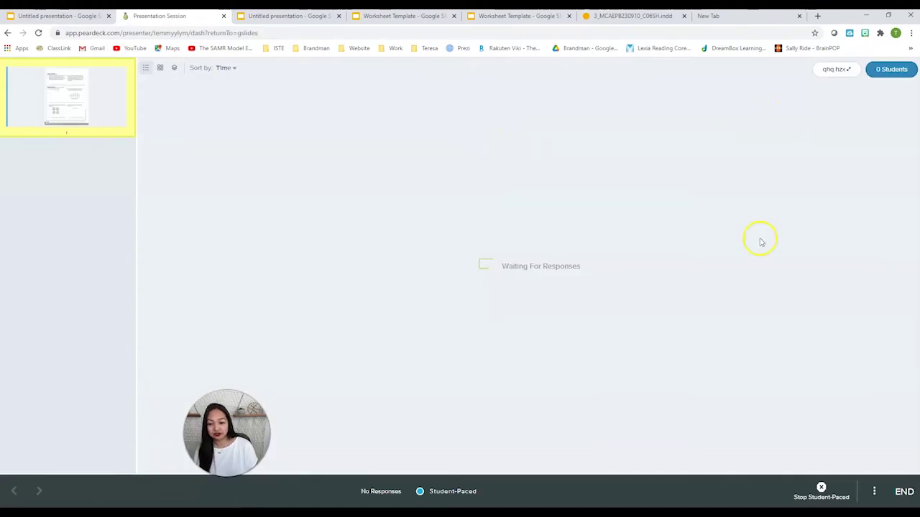
Show the session's join details, join as a student and answer the feelings check-in with the green happy face
left_click(844, 72)
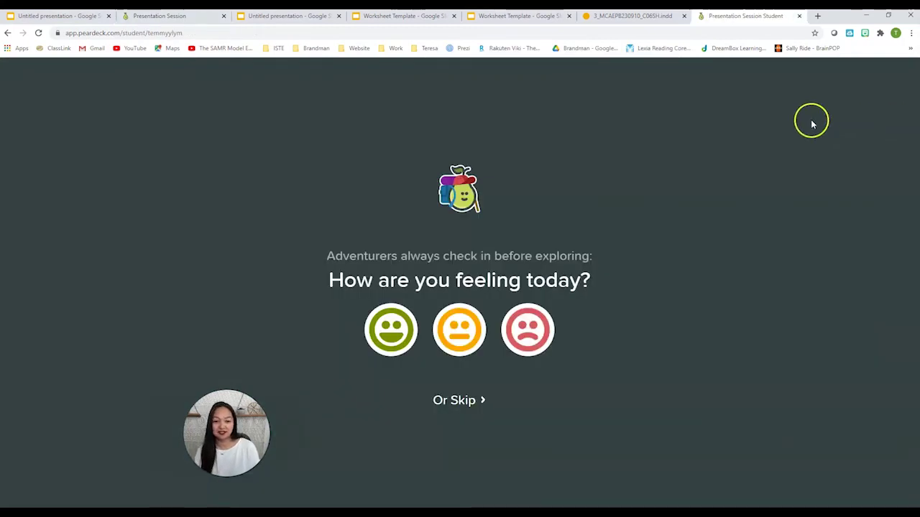
left_click(375, 339)
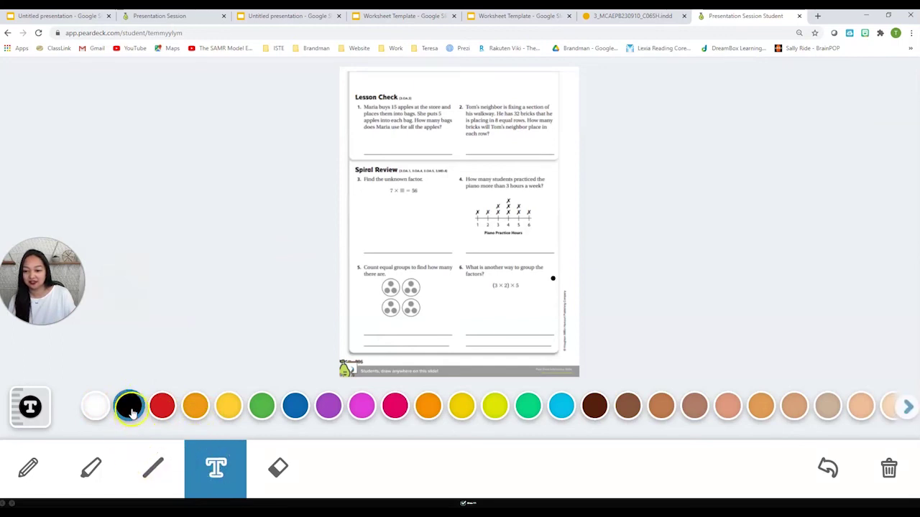
Handwrite an 8 below the equation in question 3 using a thinner black pencil
left_click(29, 467)
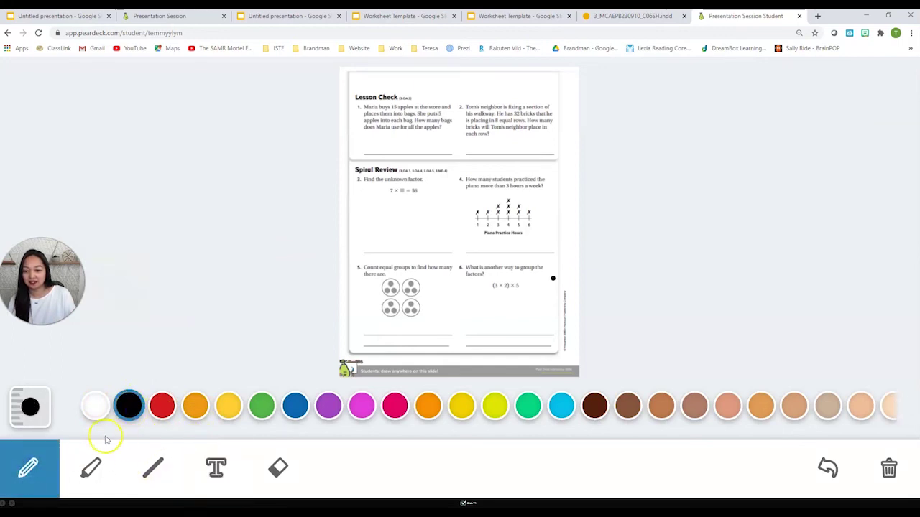
left_click(32, 408)
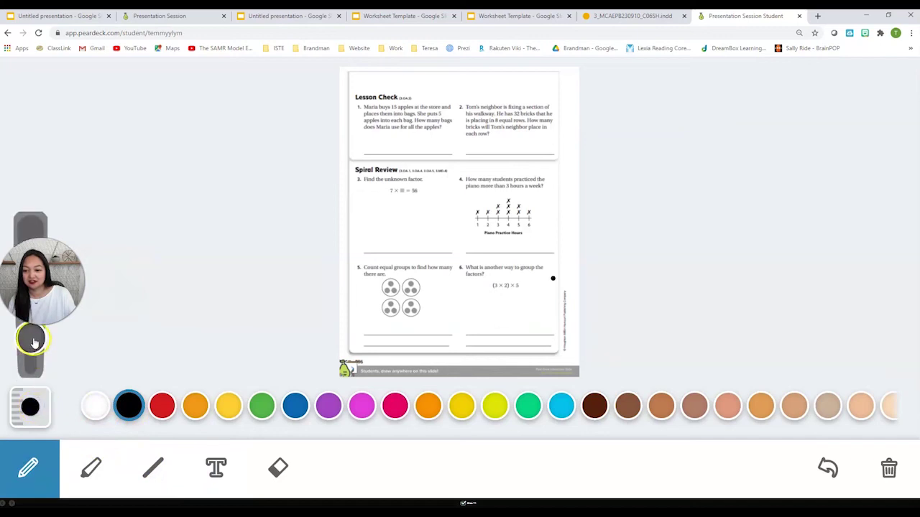
left_click_drag(31, 339, 31, 352)
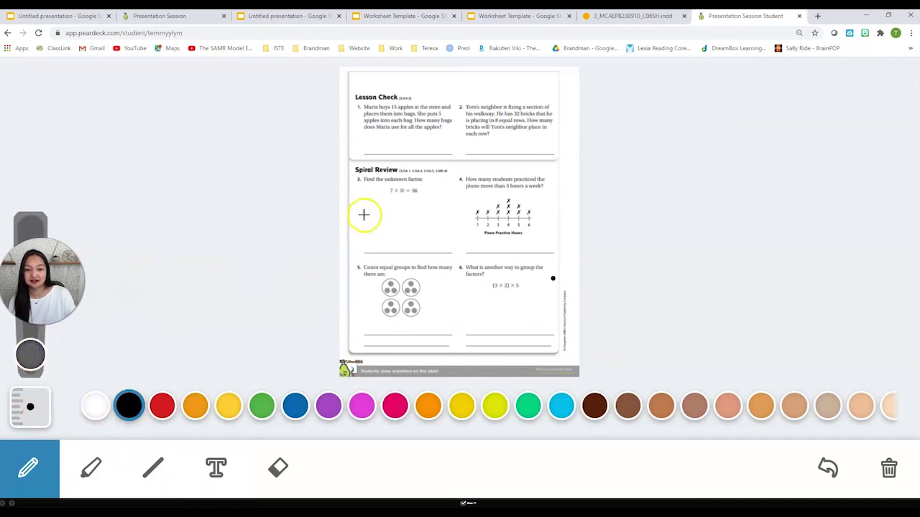
mouse_move(393, 196)
left_mouse_down()
mouse_move(379, 202)
mouse_move(381, 216)
mouse_move(389, 204)
left_mouse_up()
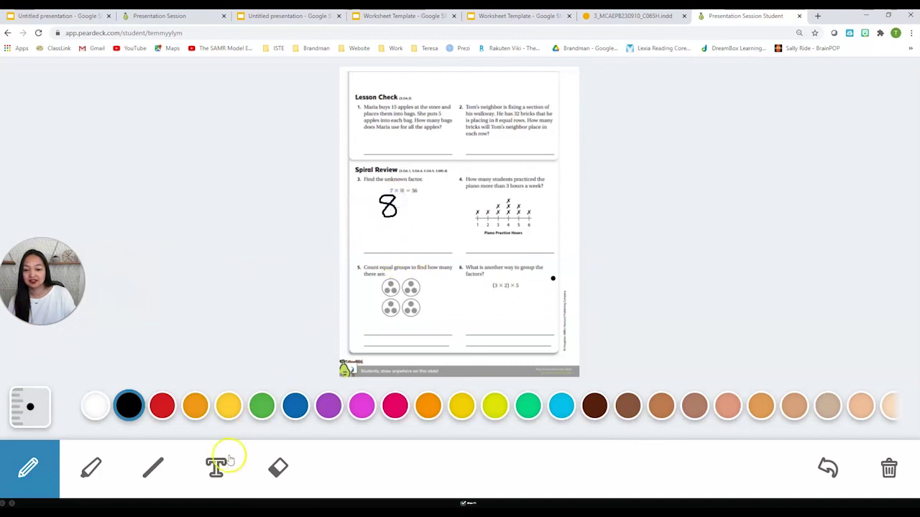
Add a text answer "8" above question 3's answer line and view the student response in the teacher's Presentation Session
left_click(216, 467)
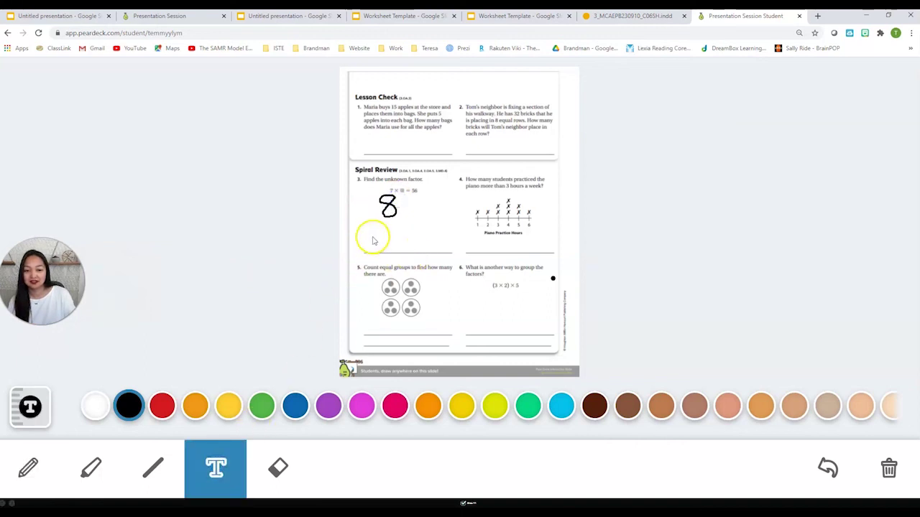
type("8")
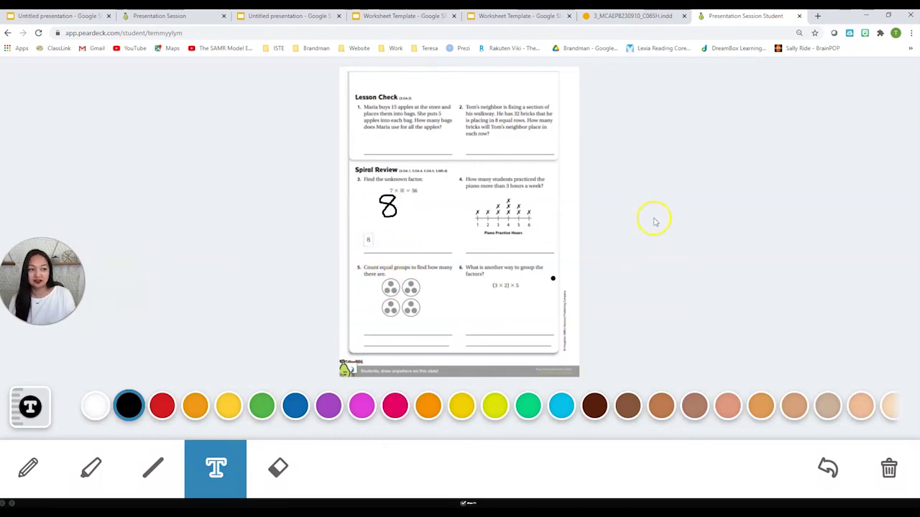
key("ctrl+2")
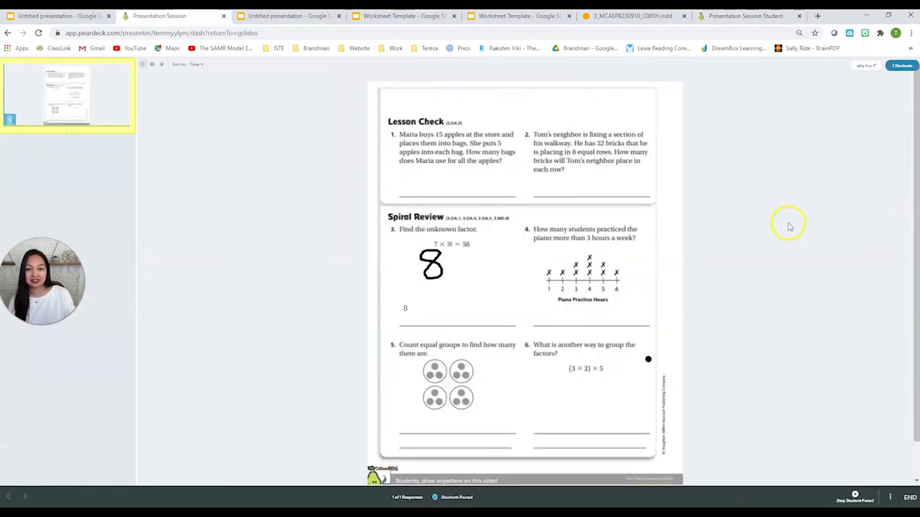